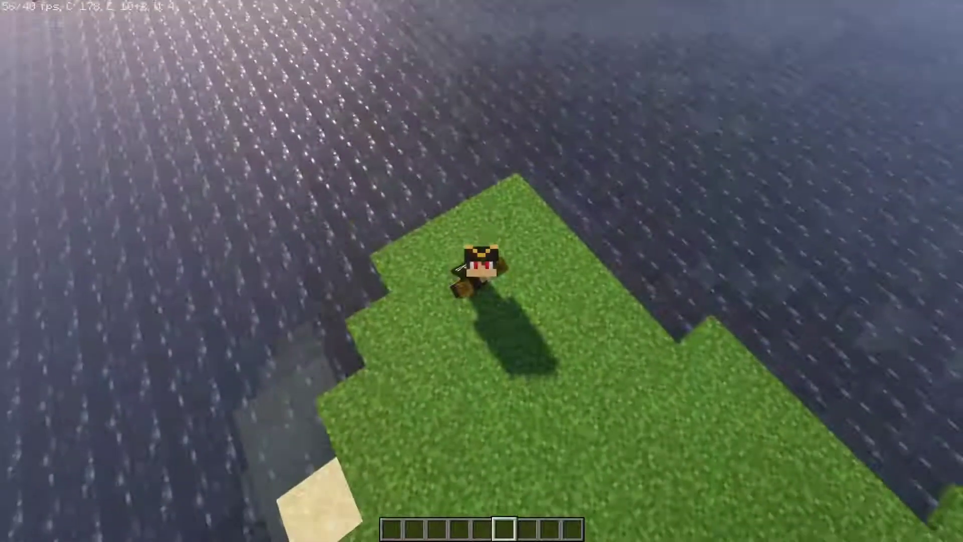
{"action": "key", "text": "F5"}
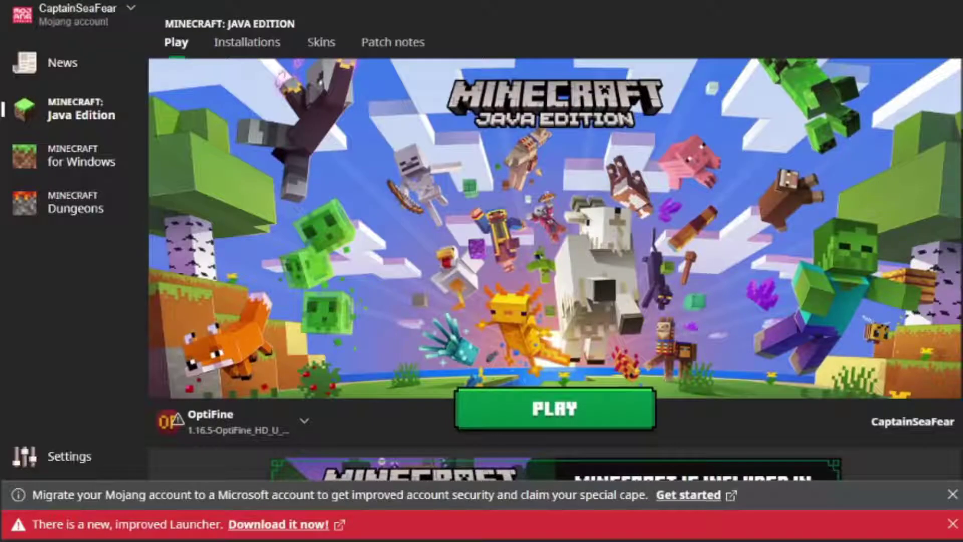
{"action": "mouse_move", "coordinate": [182, 421]}
{"action": "mouse_move", "coordinate": [246, 437]}
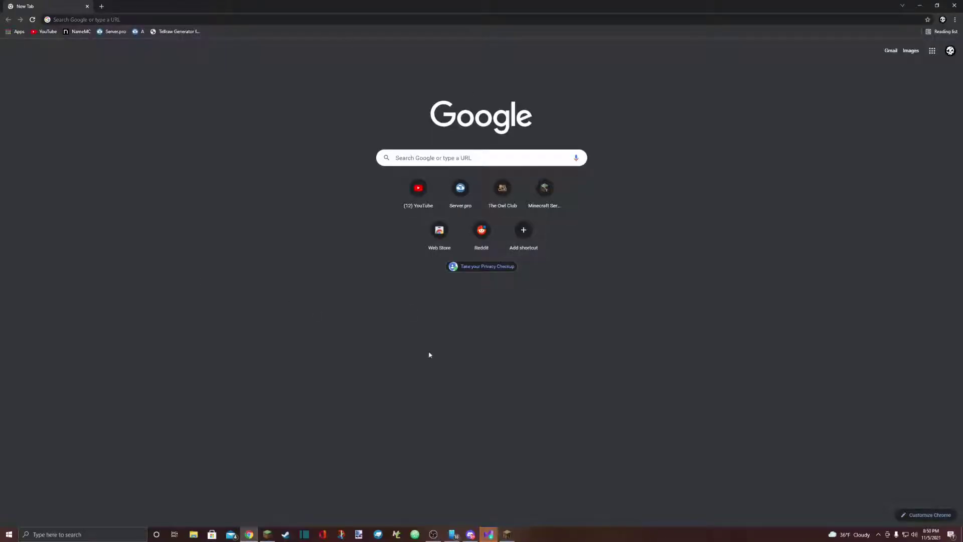
- Search Google for "complimentary shaders" and open the CurseForge page for Complementary Shaders
{"action": "key", "text": "ctrl+l"}
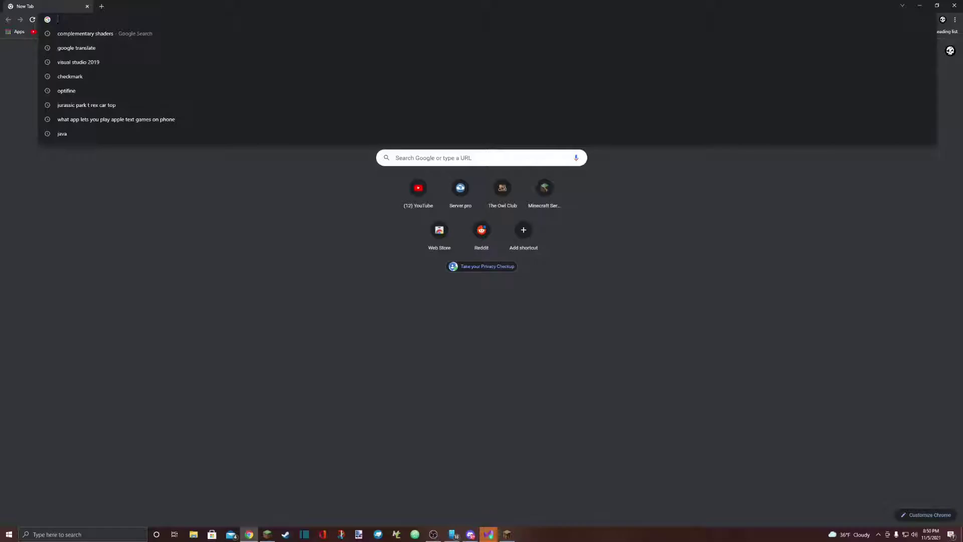
{"action": "type", "text": "complimentar"}
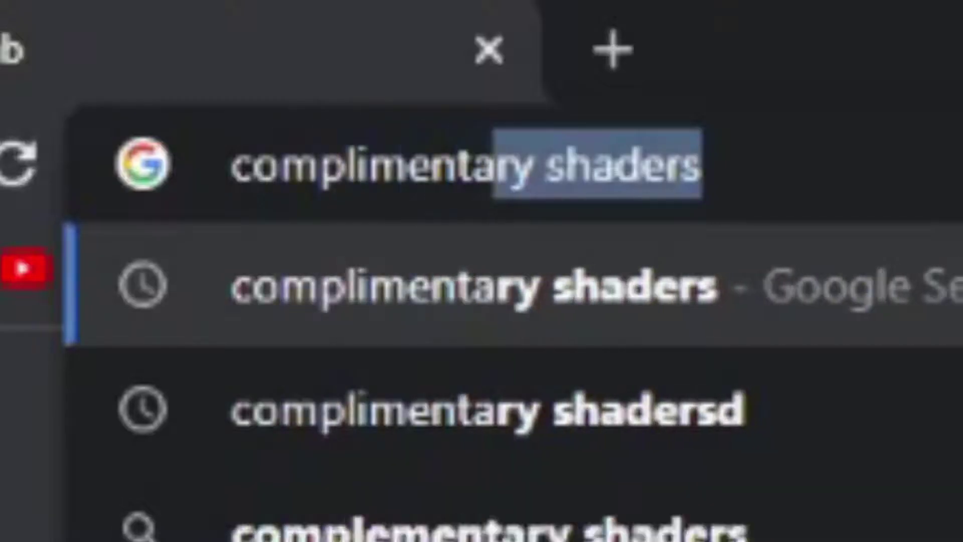
{"action": "type", "text": "y shaders"}
{"action": "key", "text": "Return"}
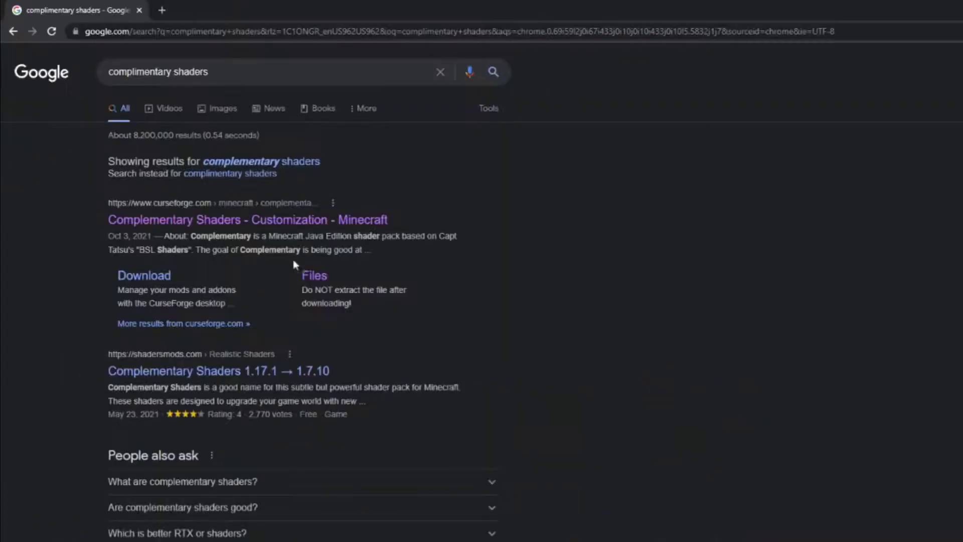
{"action": "left_click", "coordinate": [200, 215]}
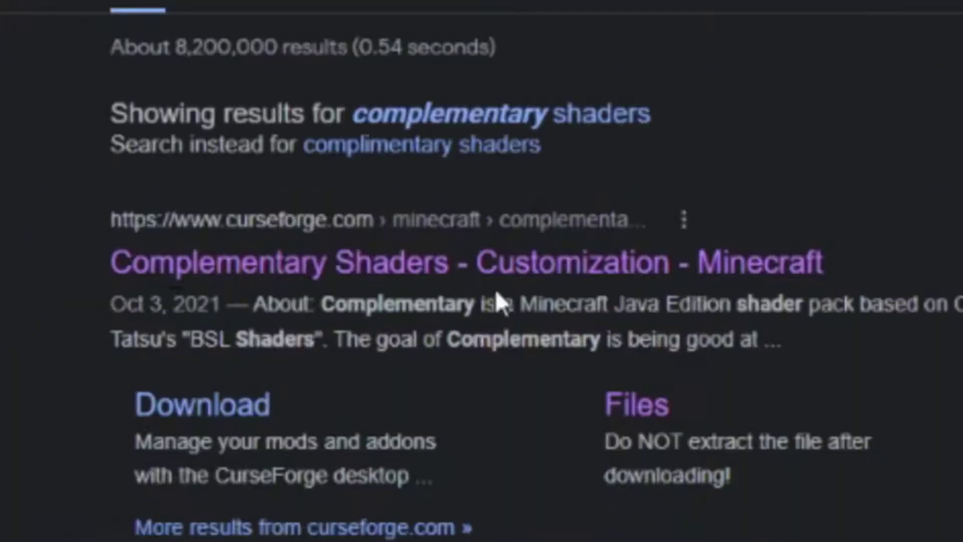
{"action": "left_click", "coordinate": [576, 274]}
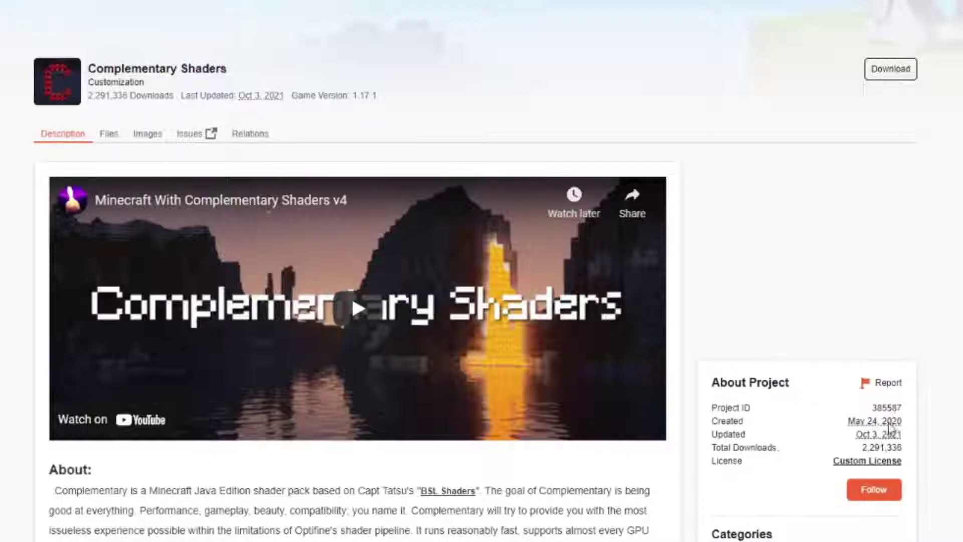
- Download Complementary v4.0.1 from the shader pack's file list on CurseForge
{"action": "scroll", "coordinate": [421, 246], "scroll_direction": "down", "scroll_amount": 6}
{"action": "scroll", "coordinate": [420, 246], "scroll_direction": "up", "scroll_amount": 6}
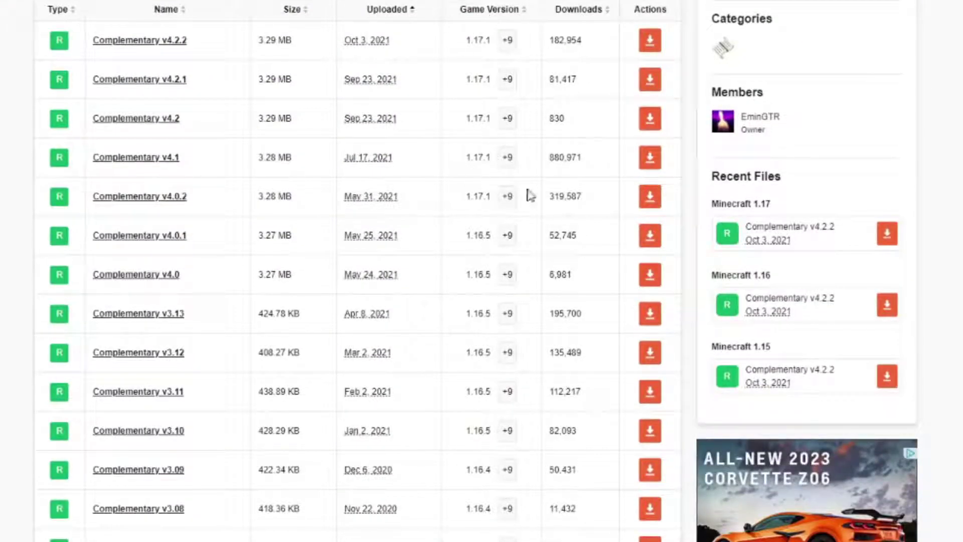
{"action": "scroll", "coordinate": [471, 19], "scroll_direction": "up", "scroll_amount": 3}
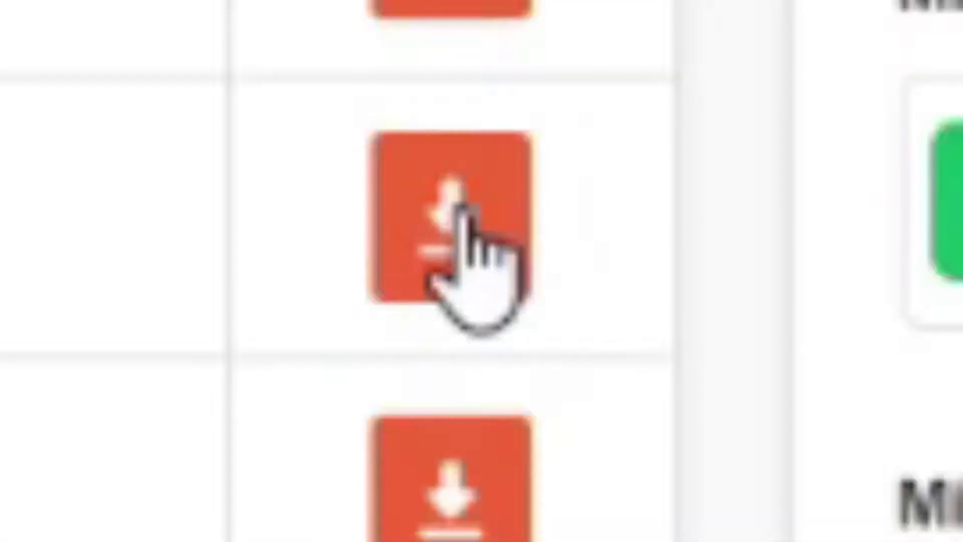
{"action": "left_click", "coordinate": [462, 231]}
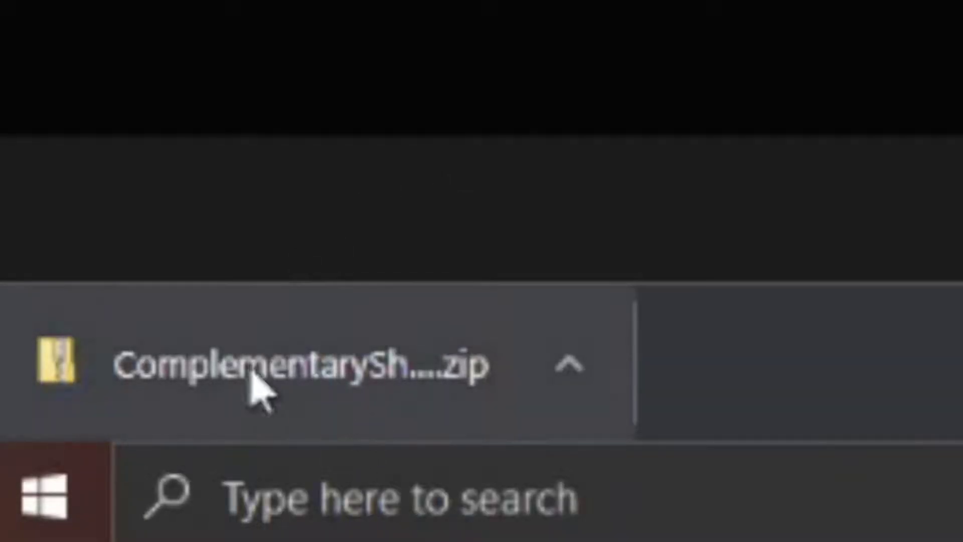
- Switch to File Explorer, bring up its view options and go to the Downloads folder under This PC
{"action": "key", "text": "ctrl+t"}
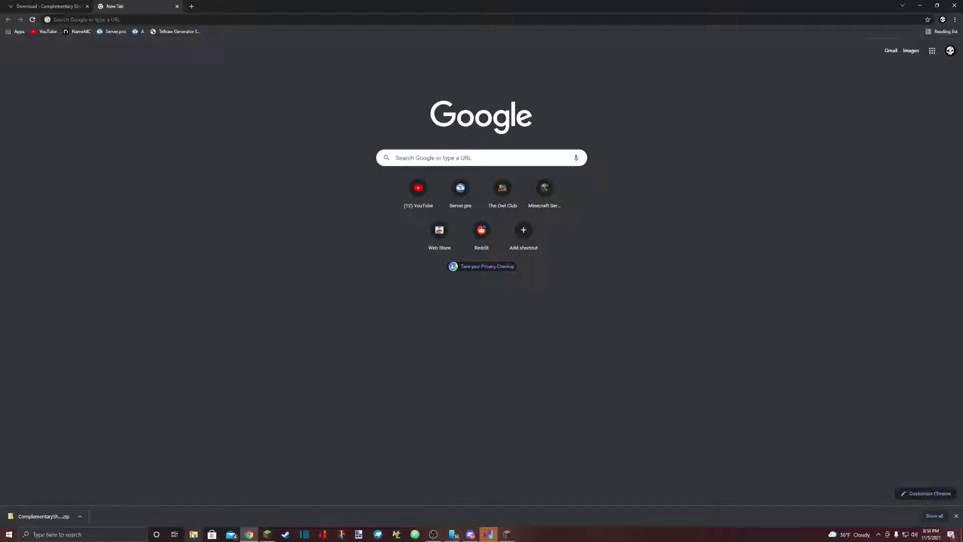
{"action": "key", "text": "super+e"}
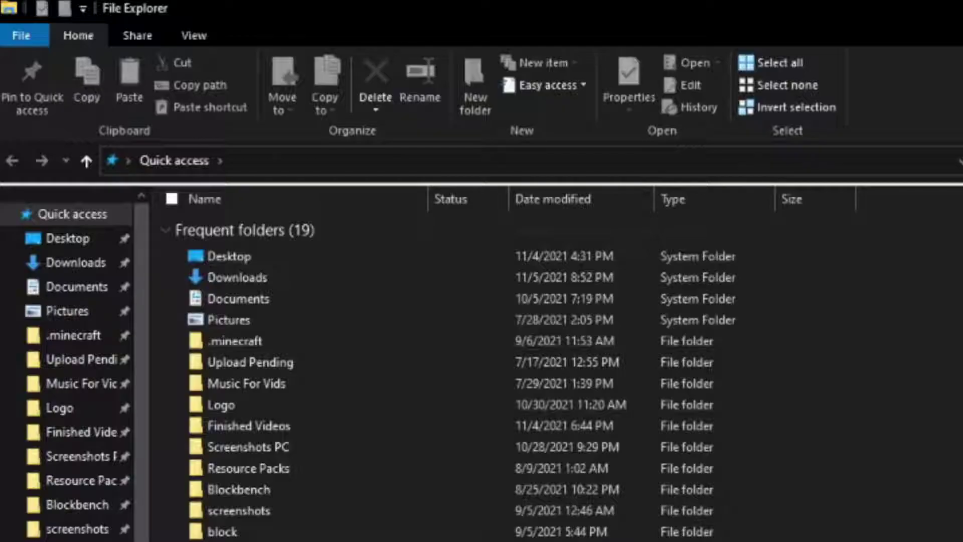
{"action": "left_click", "coordinate": [209, 29]}
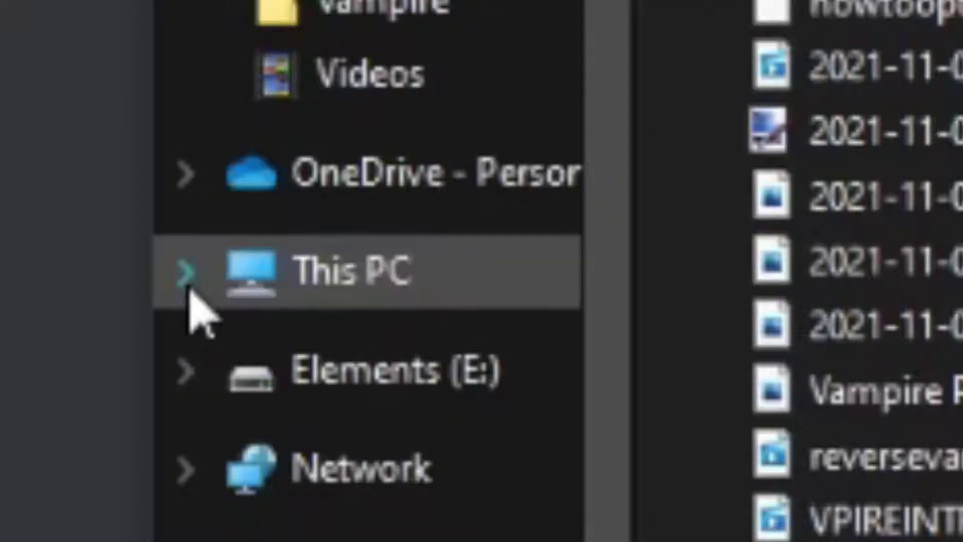
{"action": "left_click", "coordinate": [7, 465]}
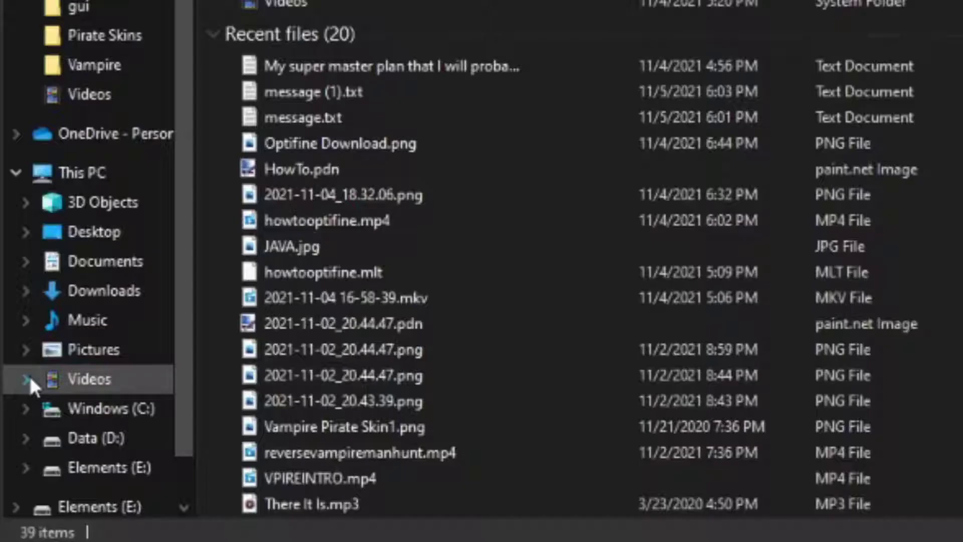
{"action": "left_click", "coordinate": [142, 310]}
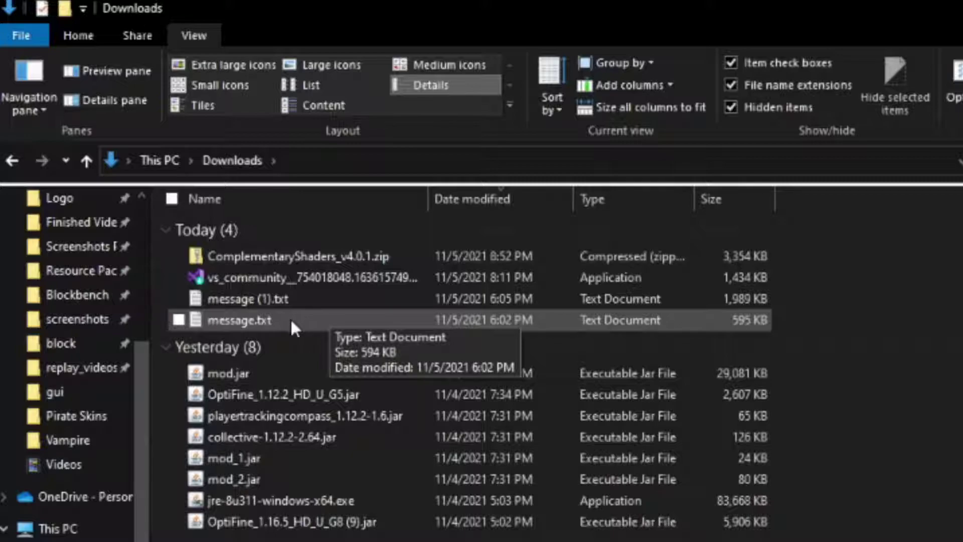
- Copy ComplementaryShaders_v4.0.1.zip from the Downloads folder
{"action": "left_click", "coordinate": [319, 260]}
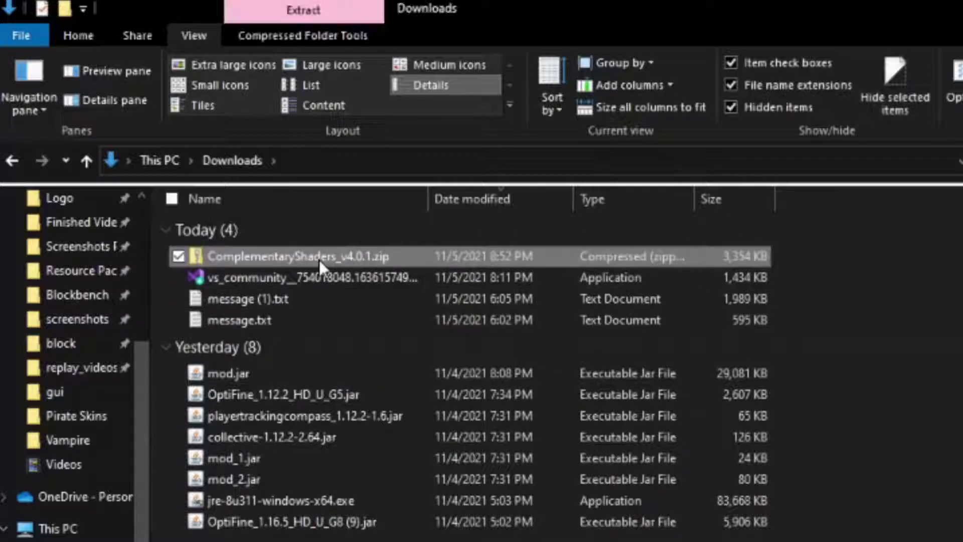
{"action": "right_click", "coordinate": [319, 260]}
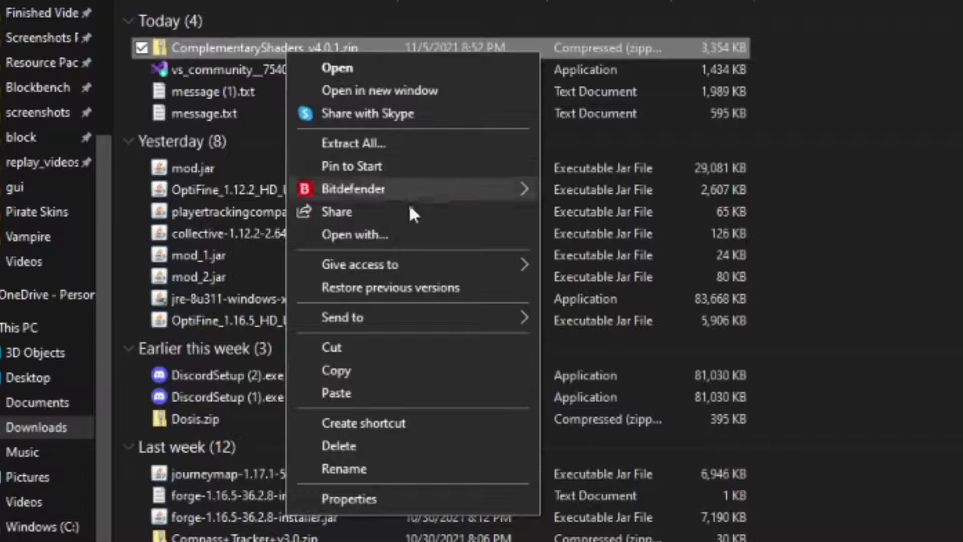
{"action": "left_click", "coordinate": [354, 374]}
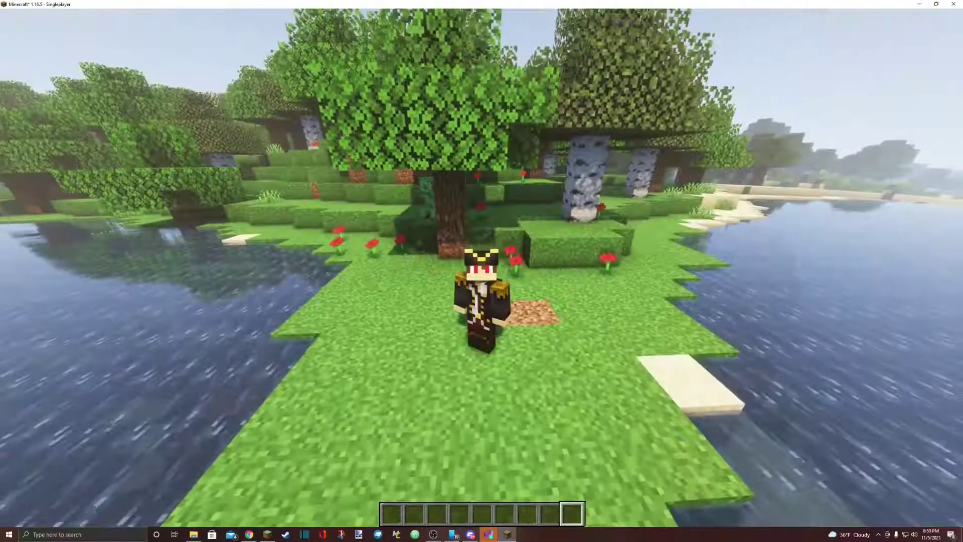
- Switch to Minecraft and open the shaders folder from the Shaders screen in the video settings
{"action": "key", "text": "Escape"}
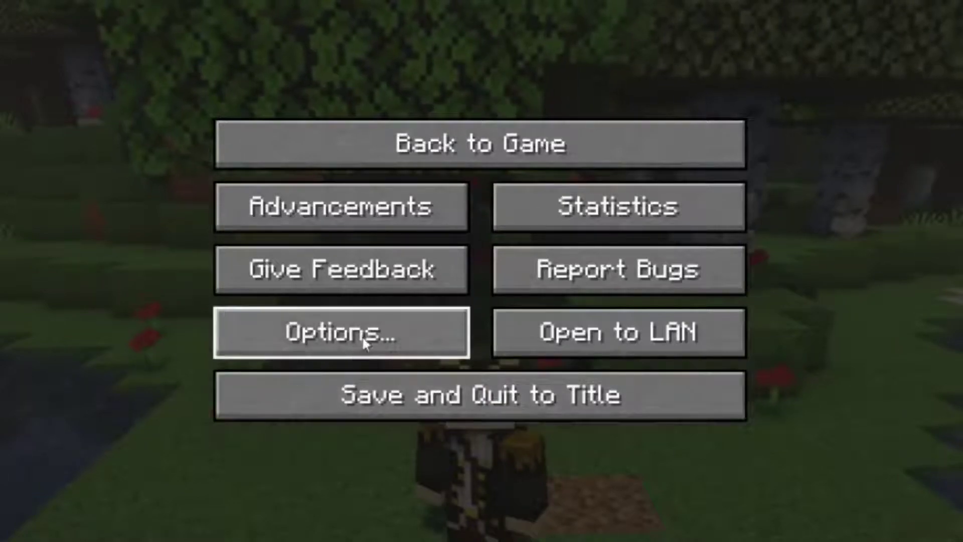
{"action": "left_click", "coordinate": [334, 338]}
{"action": "left_click", "coordinate": [360, 257]}
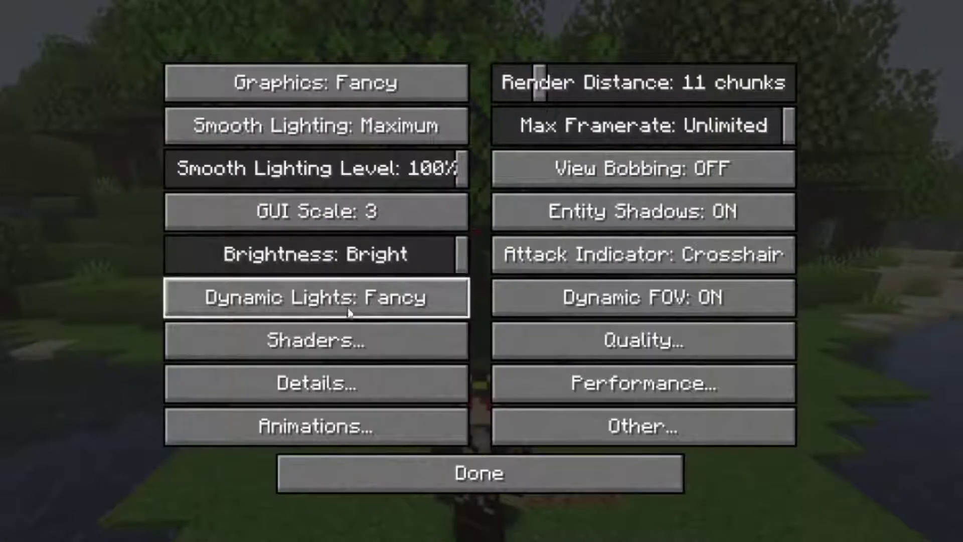
{"action": "left_click", "coordinate": [271, 354]}
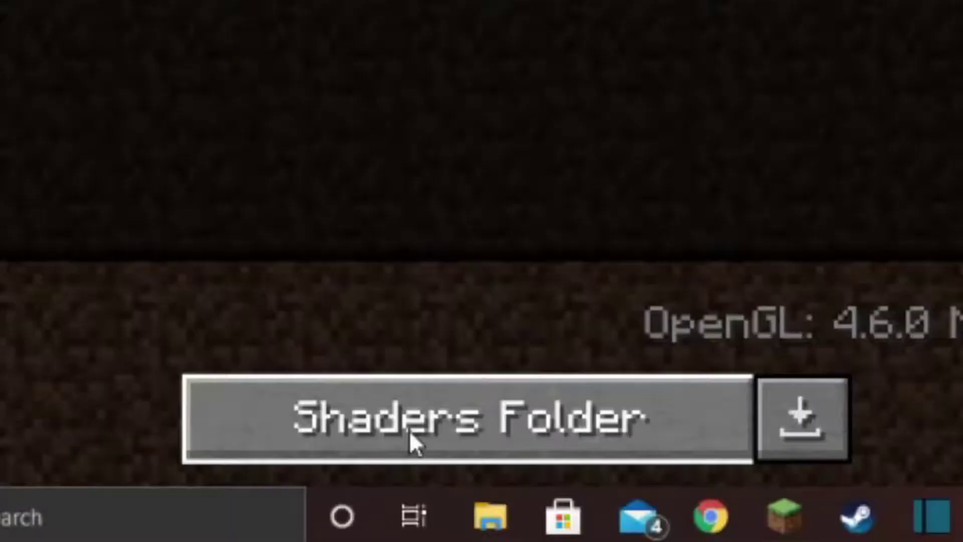
{"action": "left_click", "coordinate": [412, 441]}
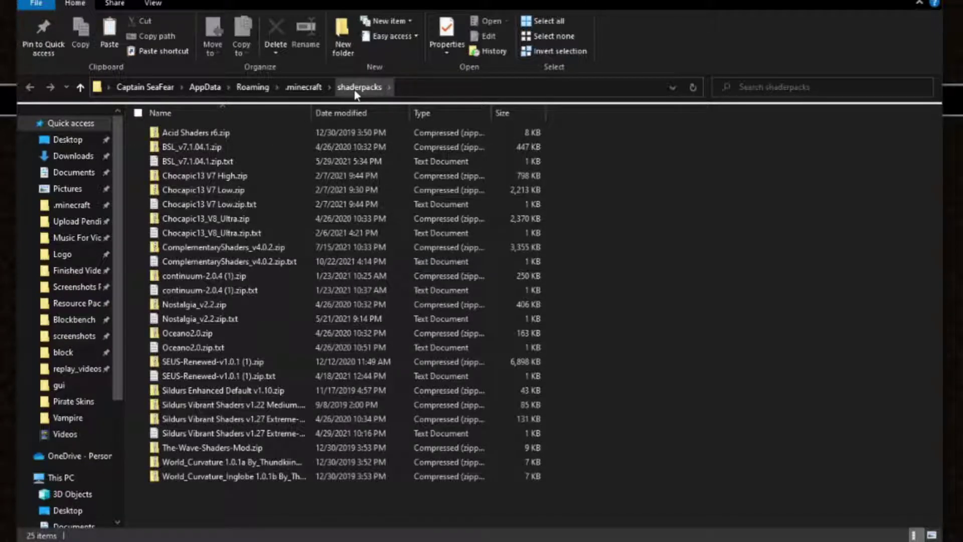
- Paste ComplementaryShaders_v4.0.1.zip into the shaderpacks folder, delete the pasted copy and close the folder window
{"action": "right_click", "coordinate": [592, 197]}
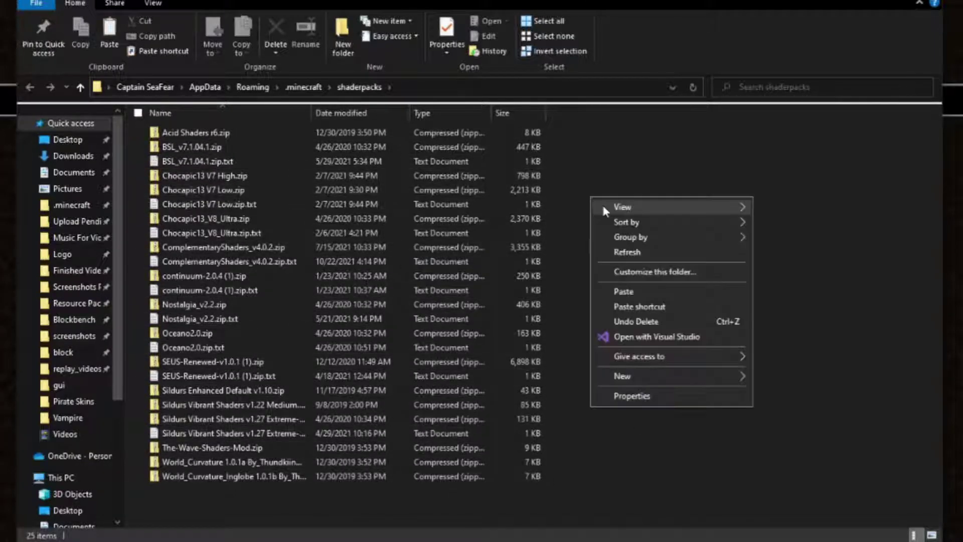
{"action": "left_click", "coordinate": [634, 290]}
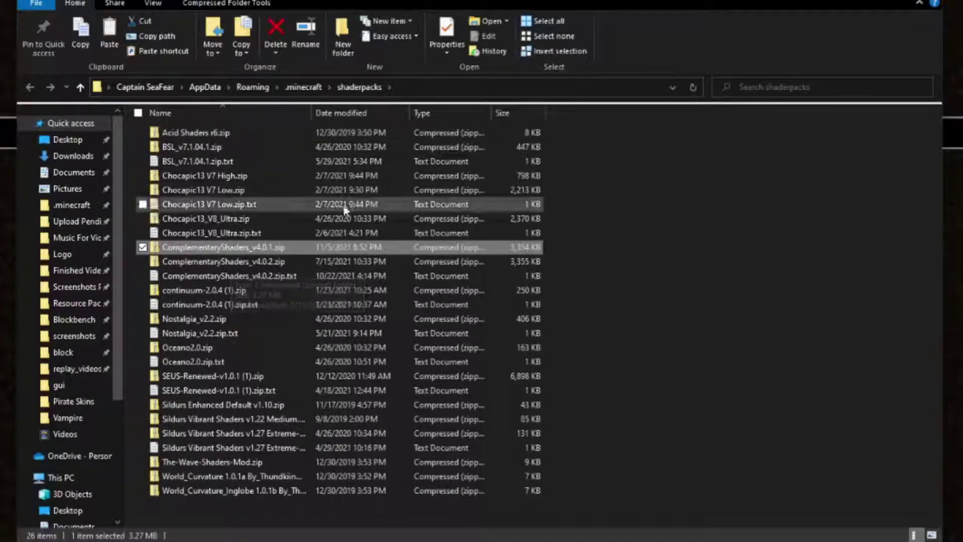
{"action": "key", "text": "Delete"}
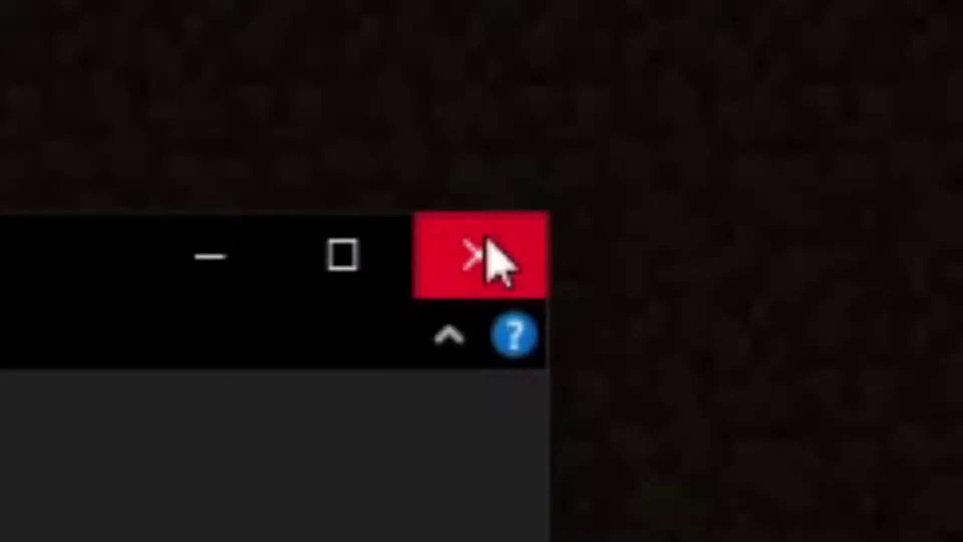
{"action": "left_click", "coordinate": [884, 38]}
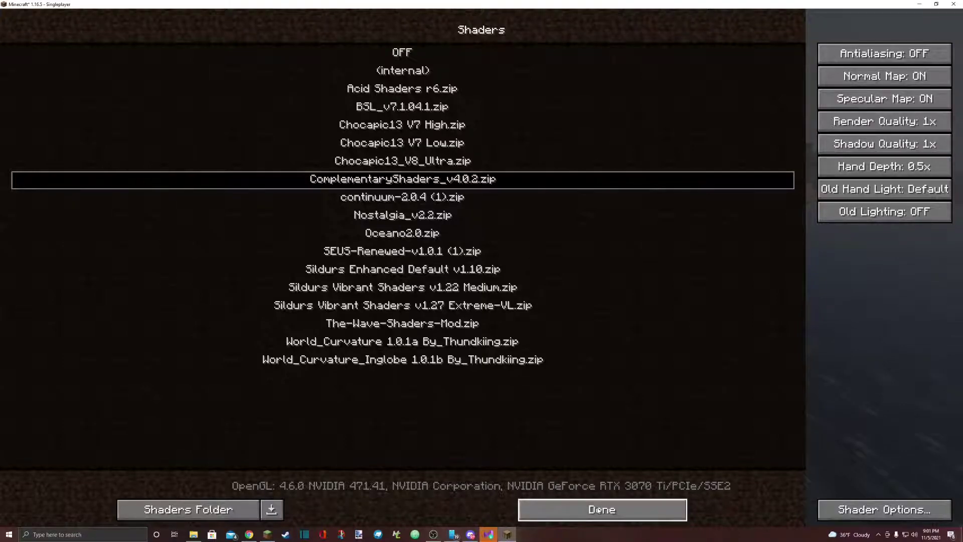
- Accept ComplementaryShaders_v4.0.2.zip as the shader pack, leave the settings screens and return to the game
{"action": "left_click", "coordinate": [597, 509]}
{"action": "left_click", "coordinate": [497, 307]}
{"action": "left_click", "coordinate": [499, 296]}
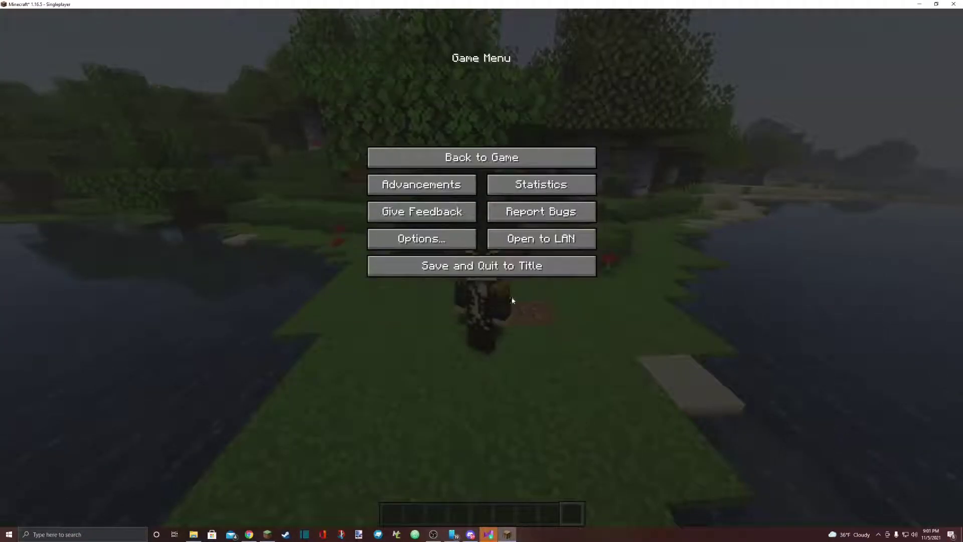
{"action": "left_click", "coordinate": [497, 157]}
- Examine the shaded world around the character in third-person view, zooming the camera in and out
{"action": "key", "text": "F5"}
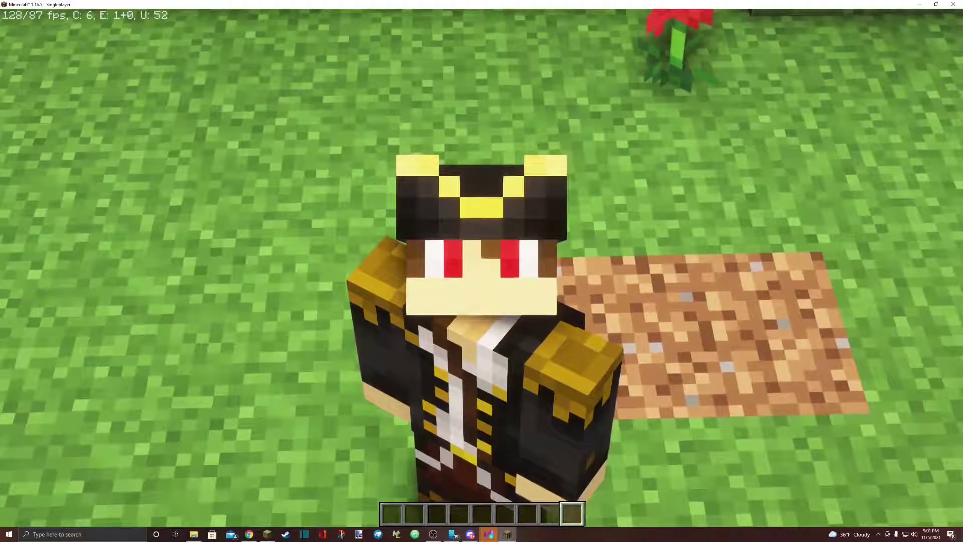
{"action": "scroll", "coordinate": [481, 270], "scroll_direction": "down", "scroll_amount": 5}
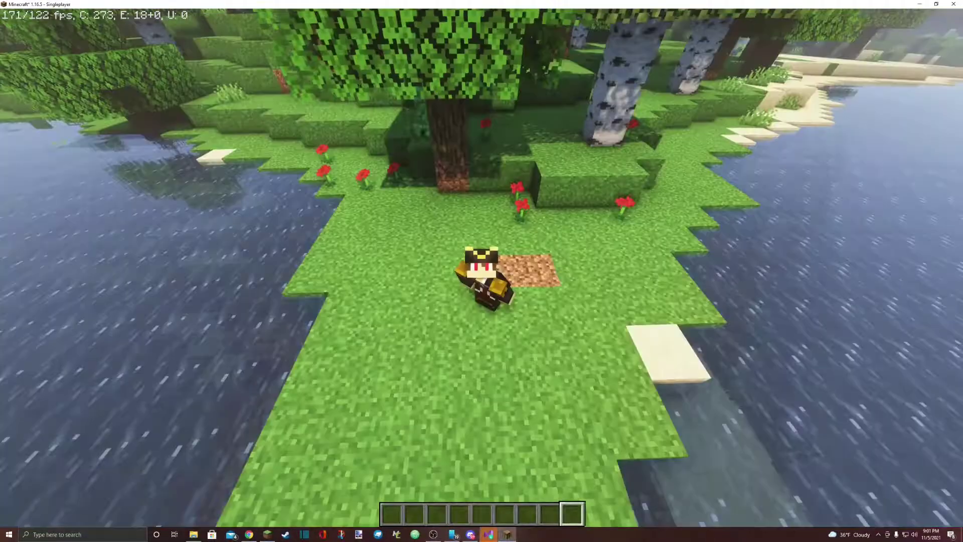
{"action": "key", "text": "F3"}
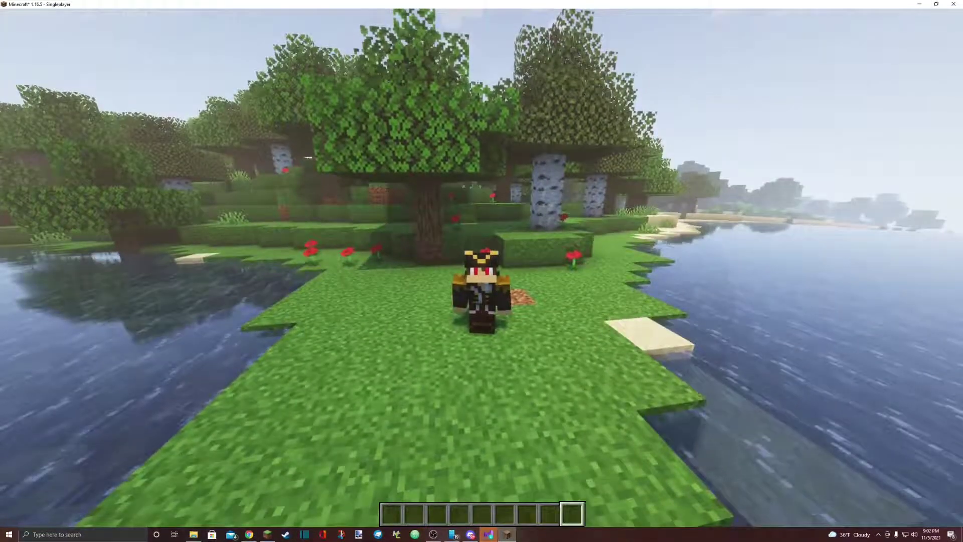
{"action": "key", "text": "c"}
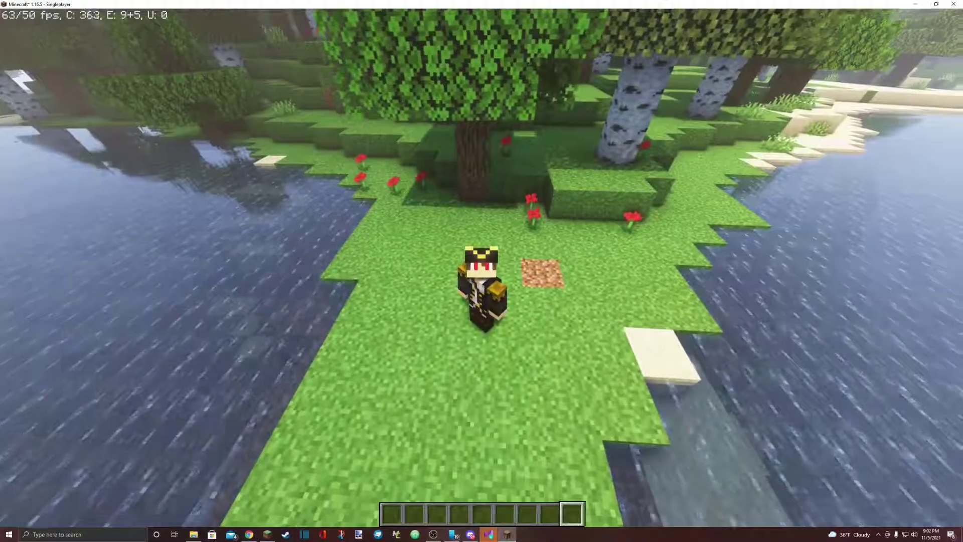
{"action": "key", "text": "c"}
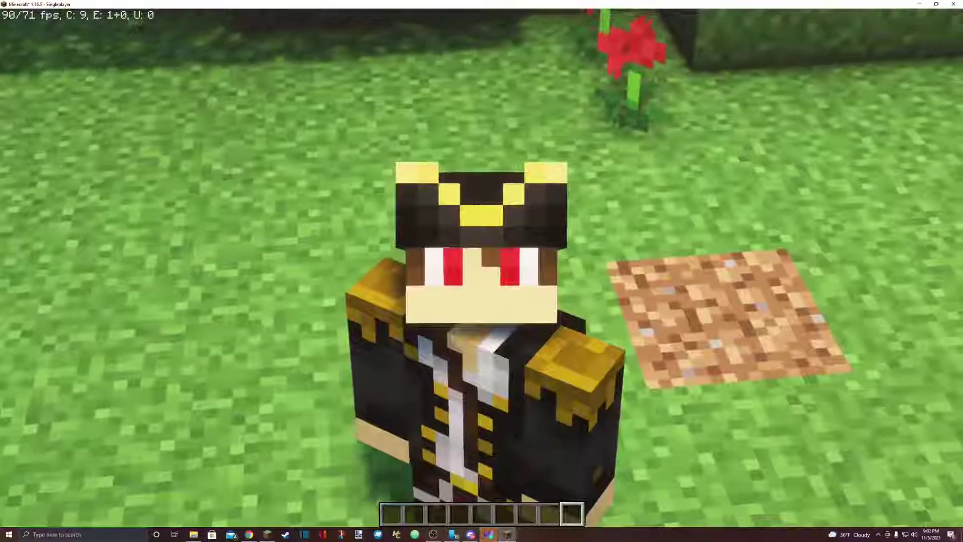